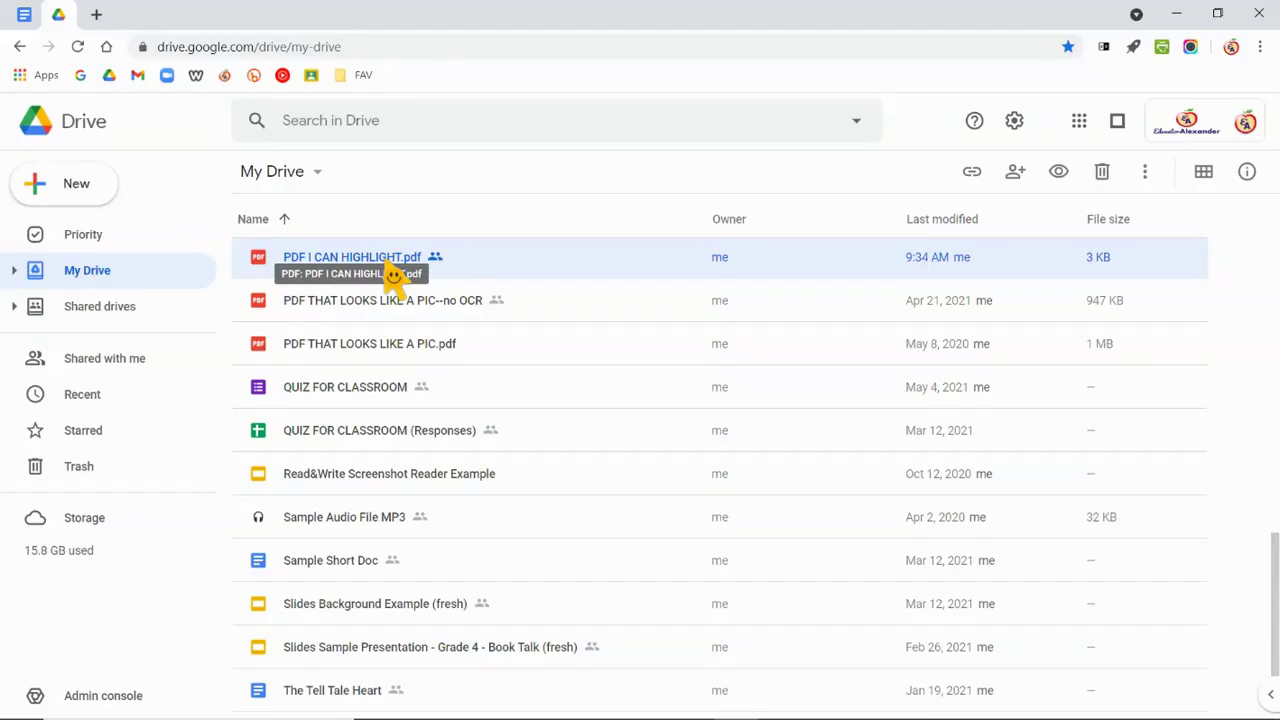
Preview PDF I CAN HIGHLIGHT.pdf from My Drive, then close the preview.
{"action": "double_click", "coordinate": [393, 272]}
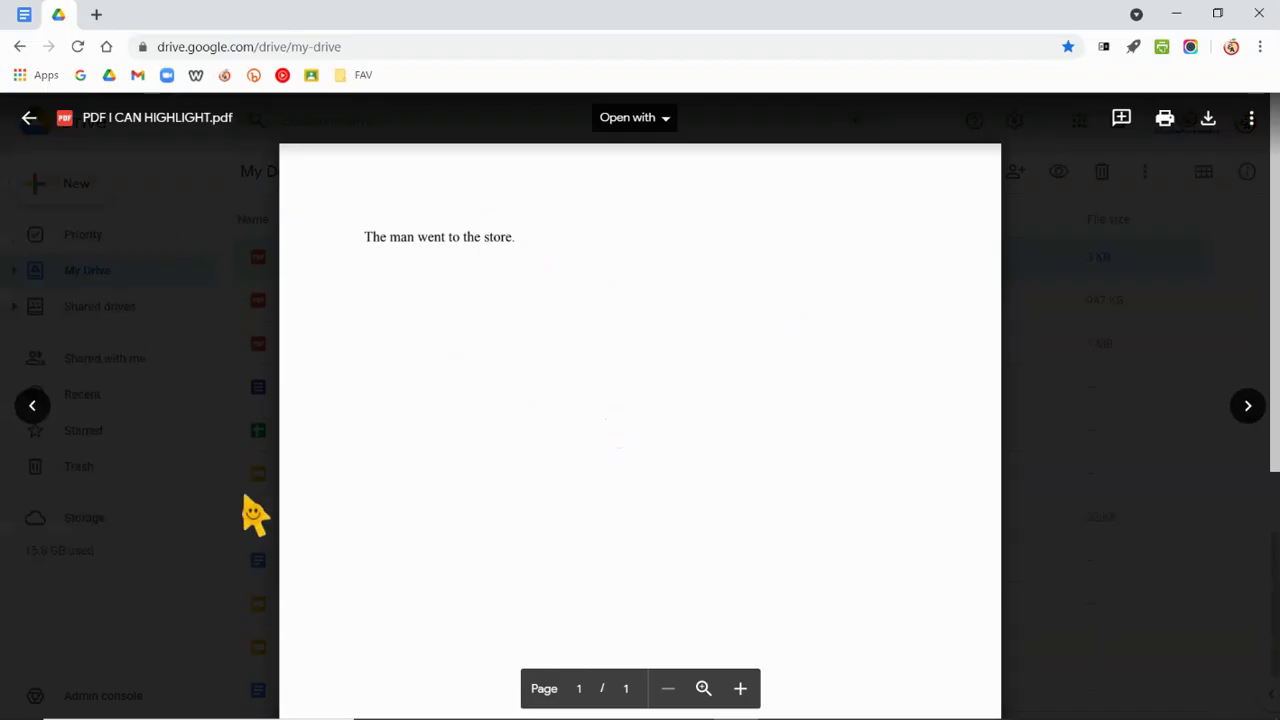
{"action": "left_click", "coordinate": [30, 117]}
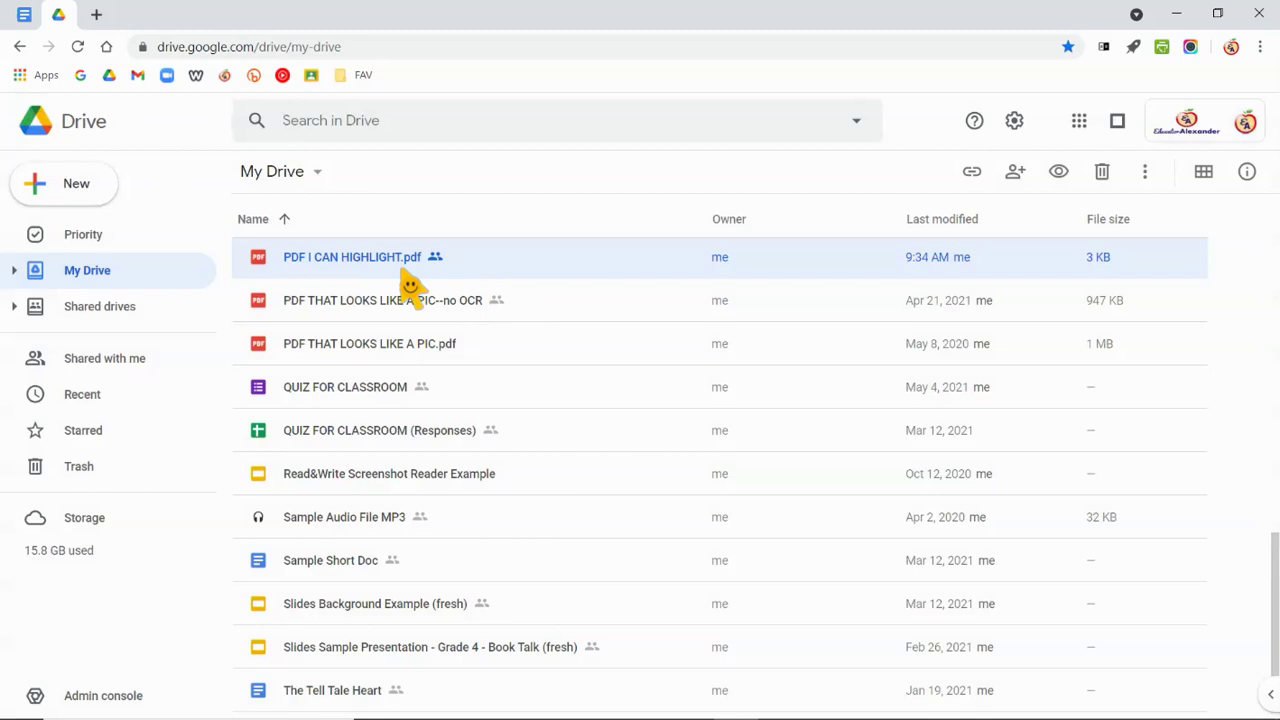
Open the sharing settings for PDF I CAN HIGHLIGHT.pdf from the file list.
{"action": "scroll", "coordinate": [410, 285], "scroll_direction": "down", "scroll_amount": 3}
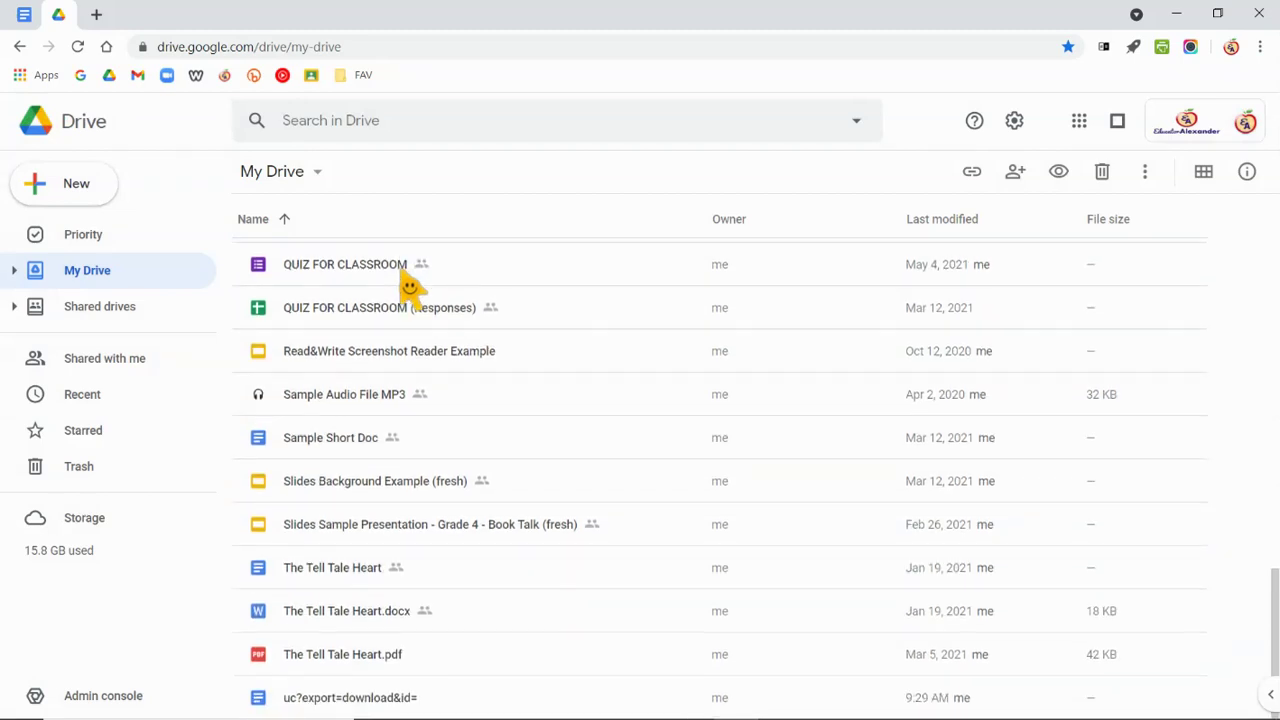
{"action": "scroll", "coordinate": [410, 285], "scroll_direction": "up", "scroll_amount": 2}
{"action": "scroll", "coordinate": [410, 285], "scroll_direction": "up", "scroll_amount": 3}
{"action": "scroll", "coordinate": [410, 285], "scroll_direction": "down", "scroll_amount": 3}
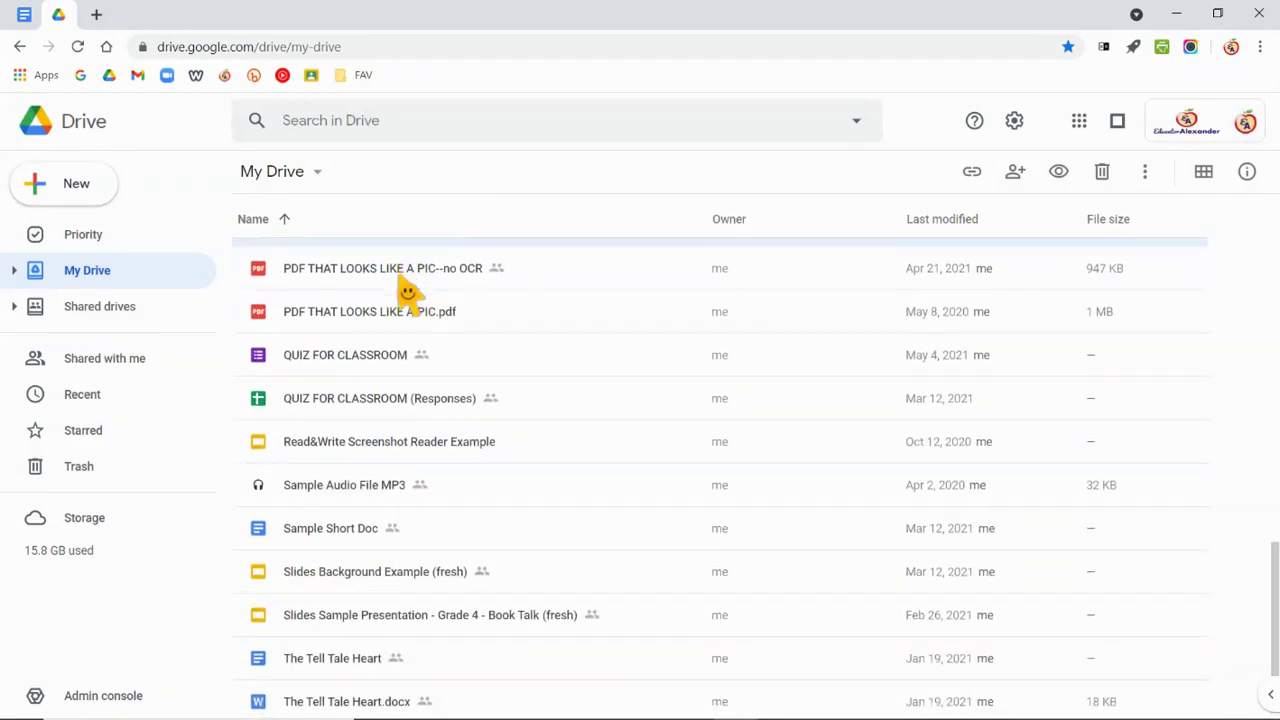
{"action": "scroll", "coordinate": [540, 510], "scroll_direction": "up", "scroll_amount": 3}
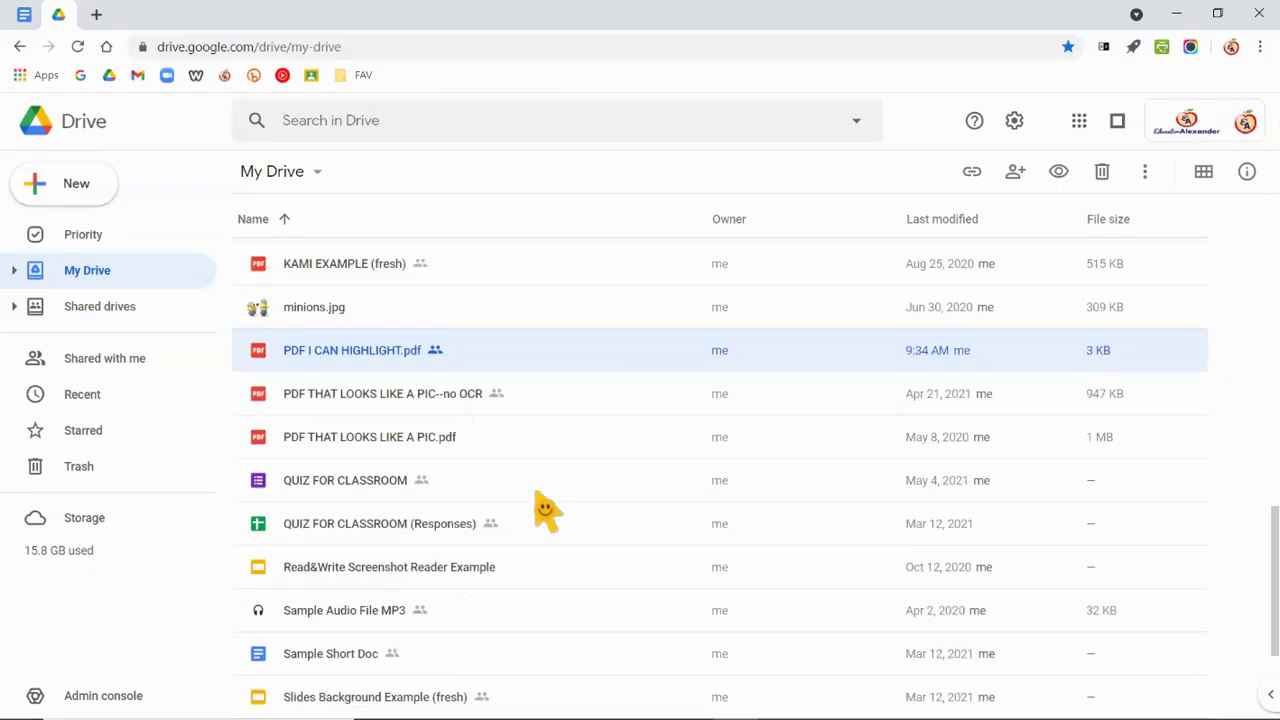
{"action": "scroll", "coordinate": [540, 510], "scroll_direction": "up", "scroll_amount": 1}
{"action": "scroll", "coordinate": [540, 510], "scroll_direction": "down", "scroll_amount": 2}
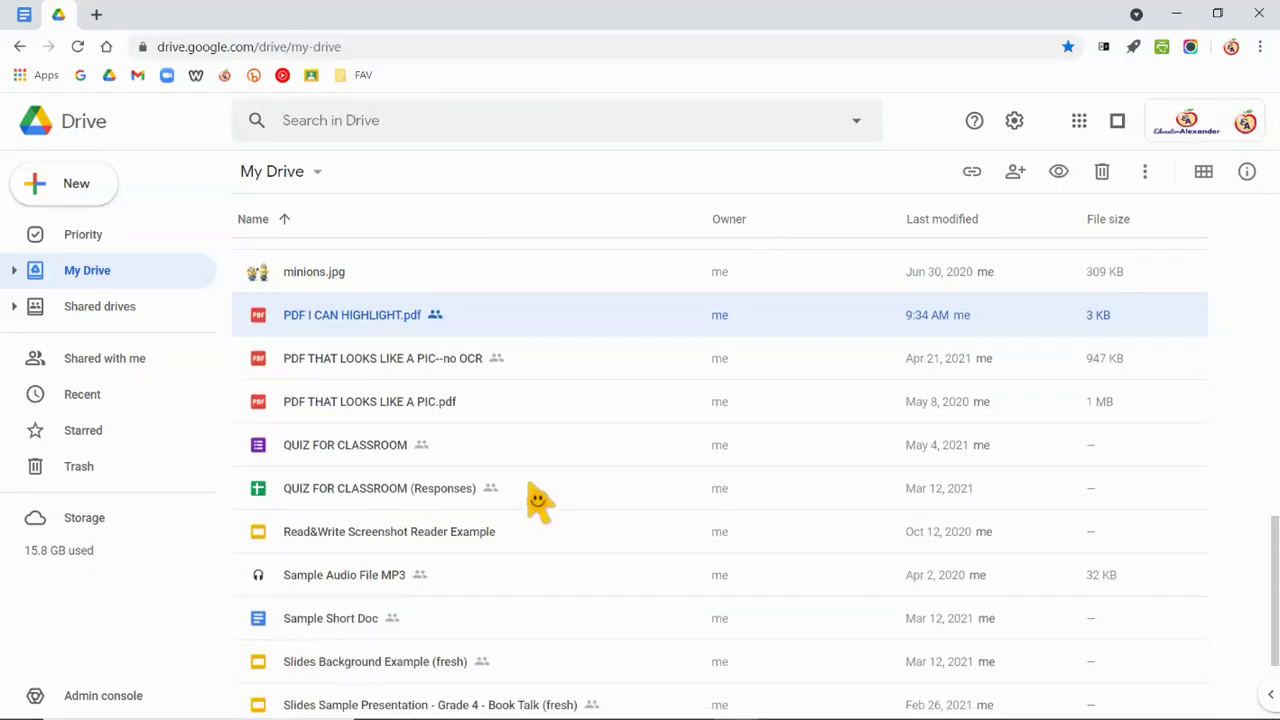
{"action": "scroll", "coordinate": [532, 498], "scroll_direction": "down", "scroll_amount": 2}
{"action": "scroll", "coordinate": [530, 490], "scroll_direction": "up", "scroll_amount": 1}
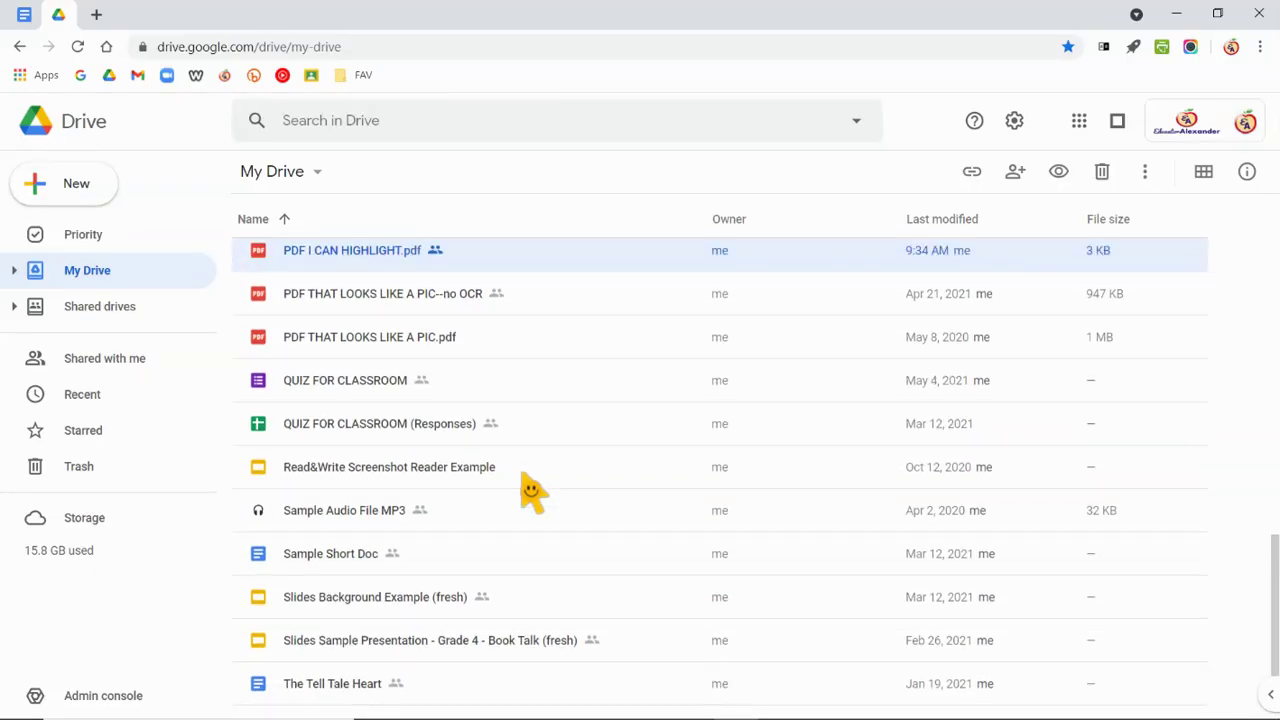
{"action": "scroll", "coordinate": [490, 460], "scroll_direction": "down", "scroll_amount": 1}
{"action": "scroll", "coordinate": [460, 440], "scroll_direction": "up", "scroll_amount": 2}
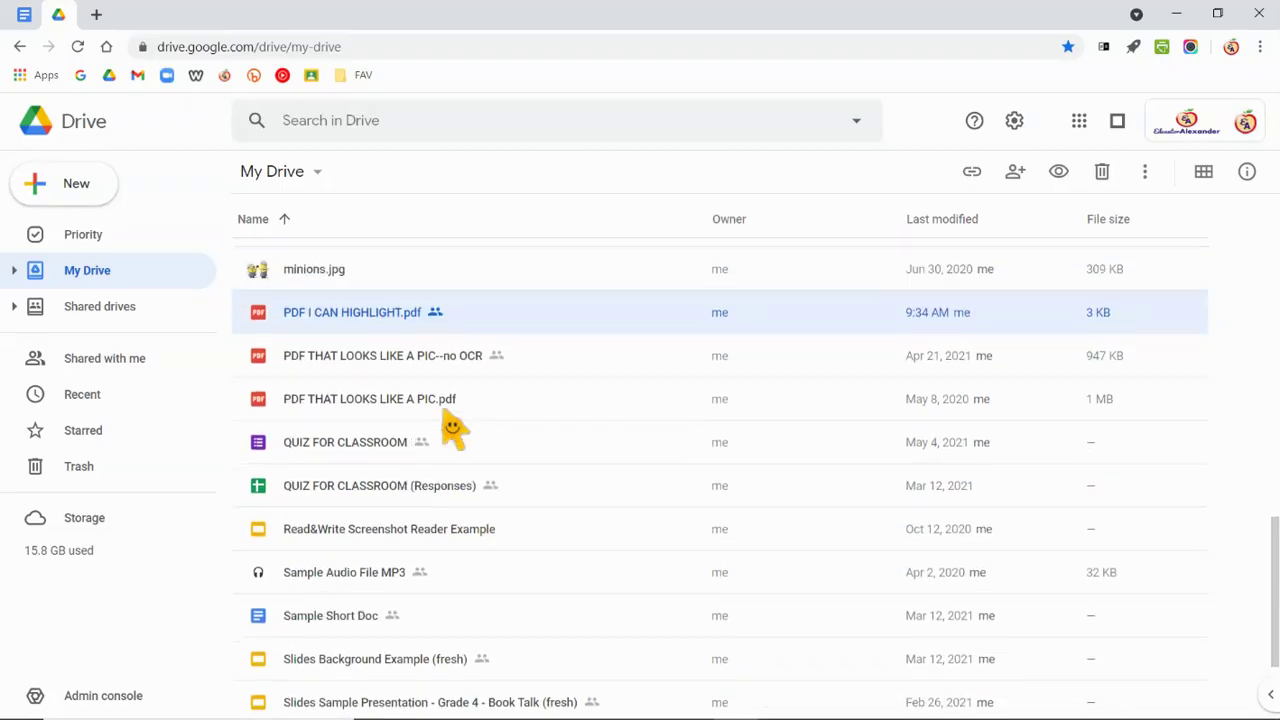
{"action": "right_click", "coordinate": [382, 320]}
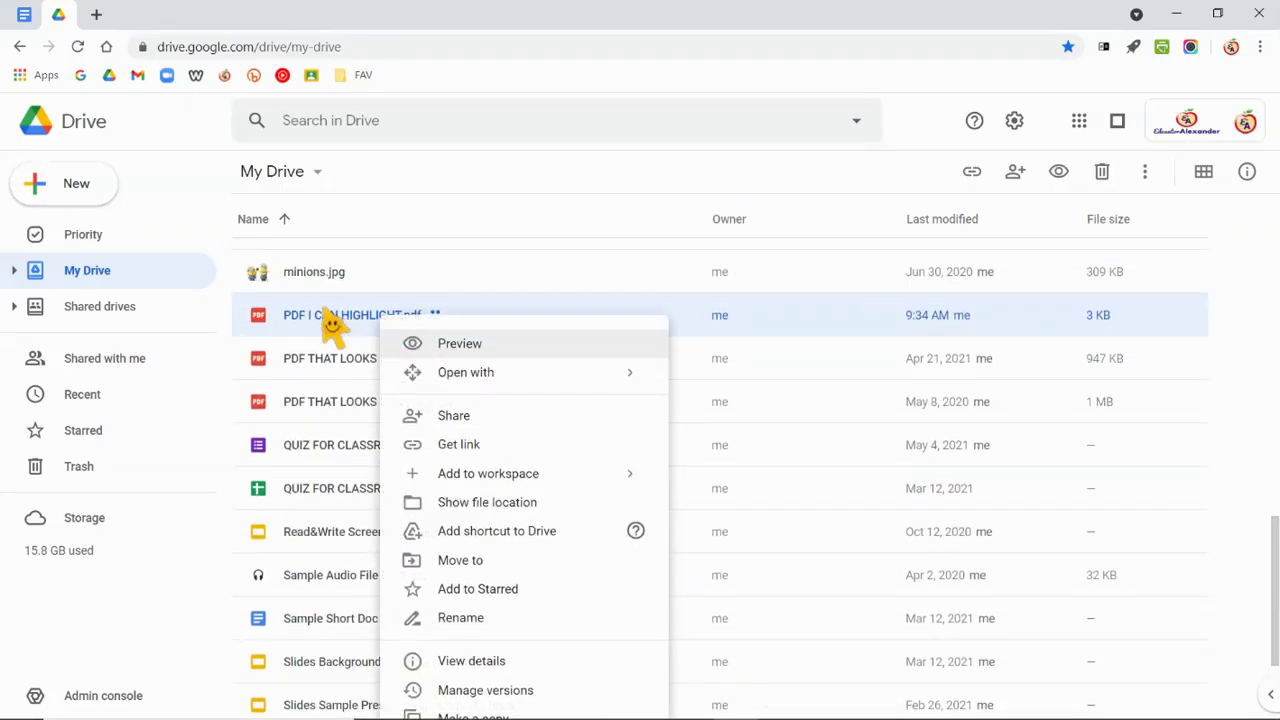
{"action": "left_click", "coordinate": [495, 417]}
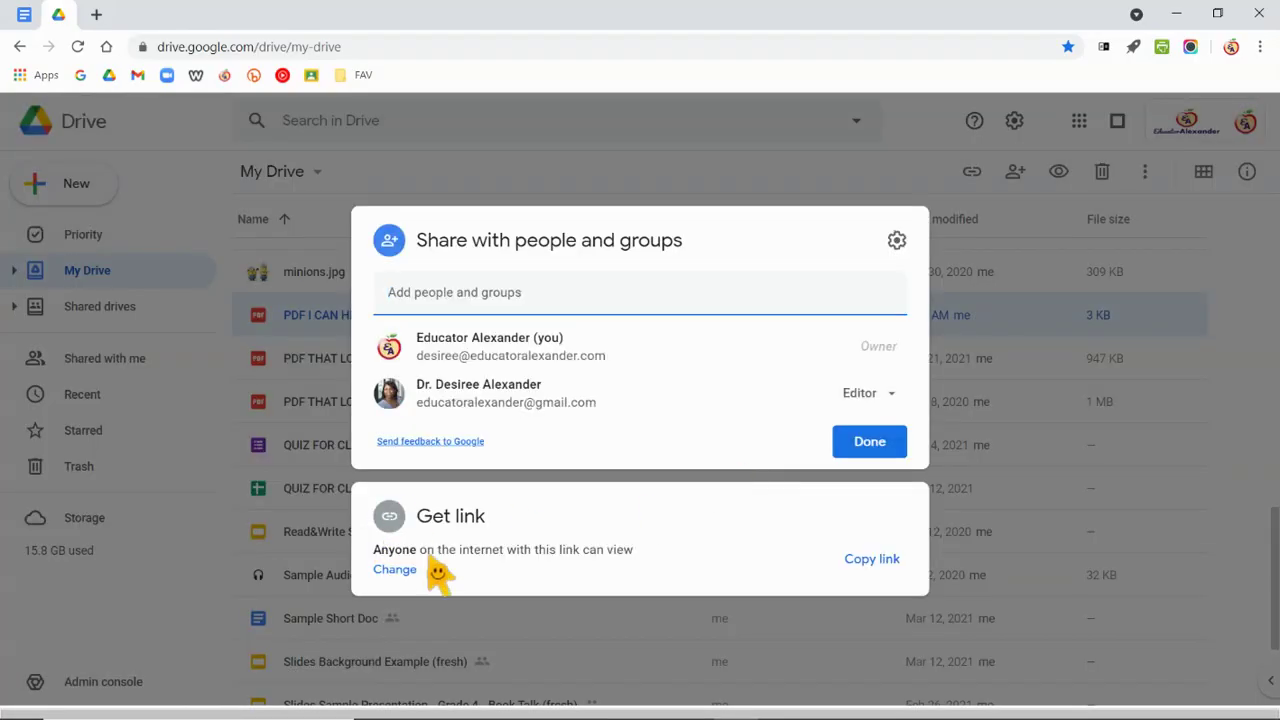
Set link access to 'Anyone with the link' and copy the PDF's share link.
{"action": "left_click", "coordinate": [395, 569]}
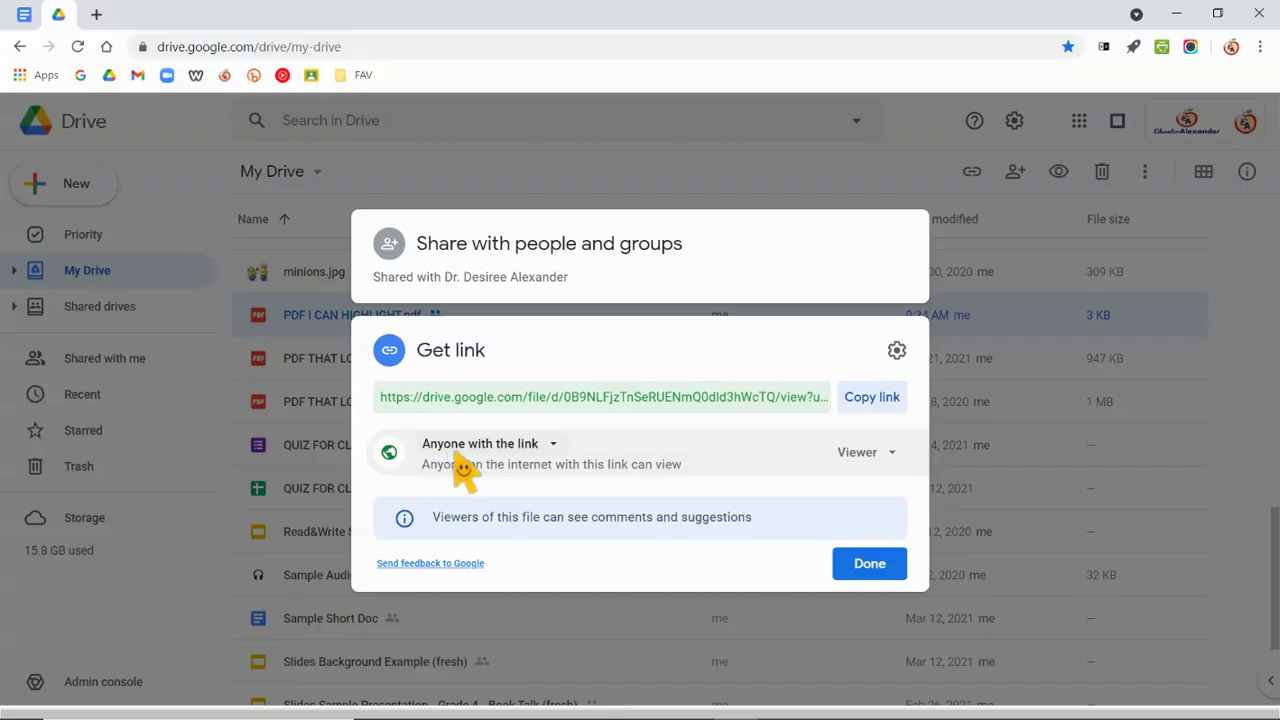
{"action": "left_click", "coordinate": [535, 455]}
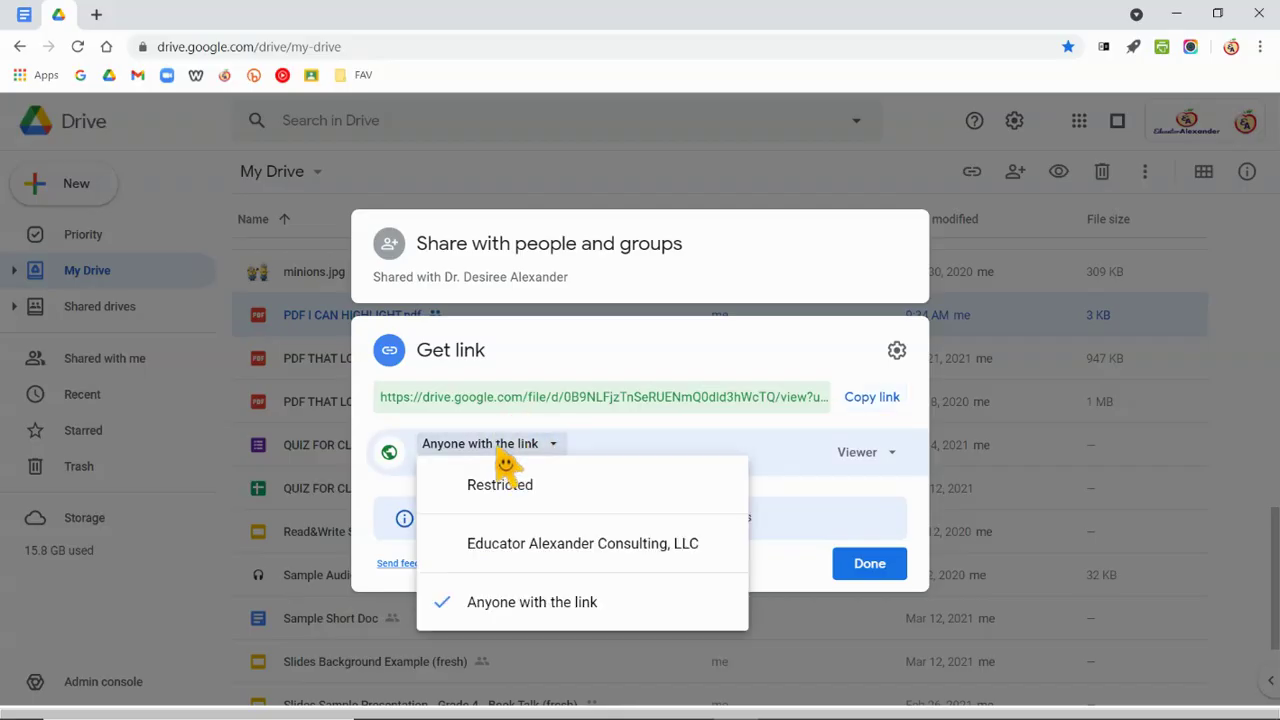
{"action": "left_click", "coordinate": [515, 612]}
{"action": "left_click", "coordinate": [885, 402]}
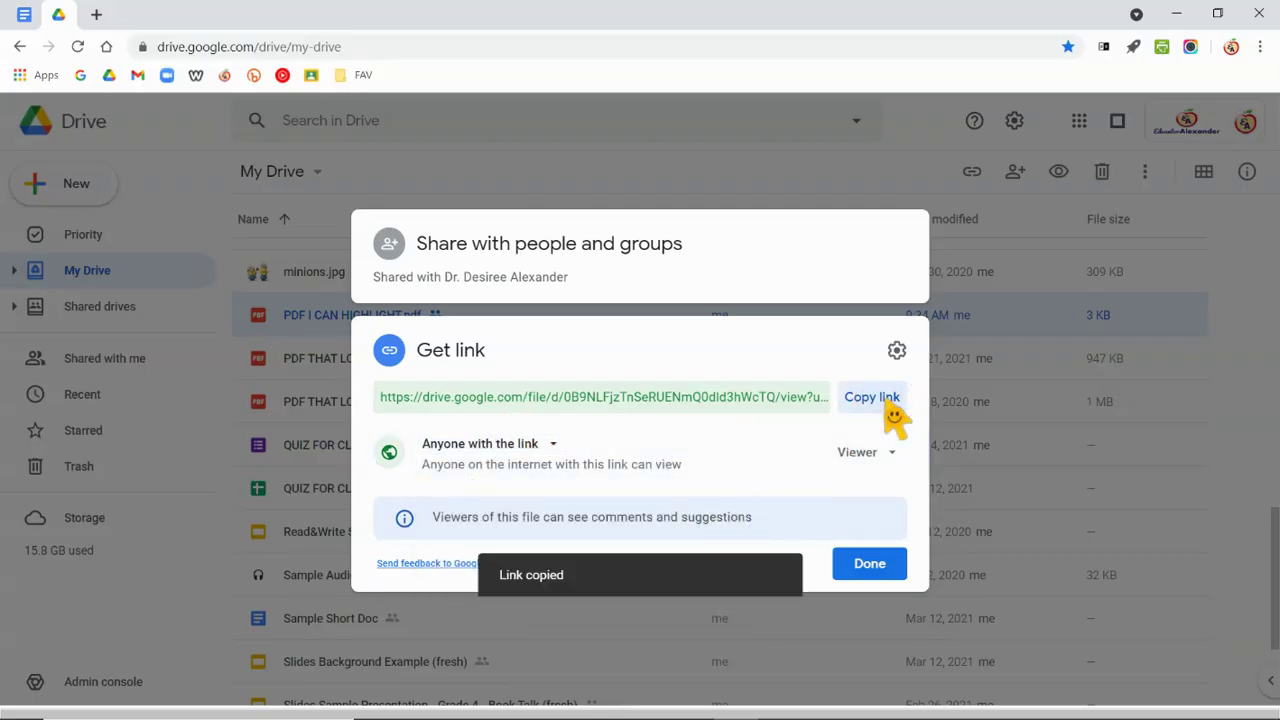
{"action": "left_click", "coordinate": [872, 575]}
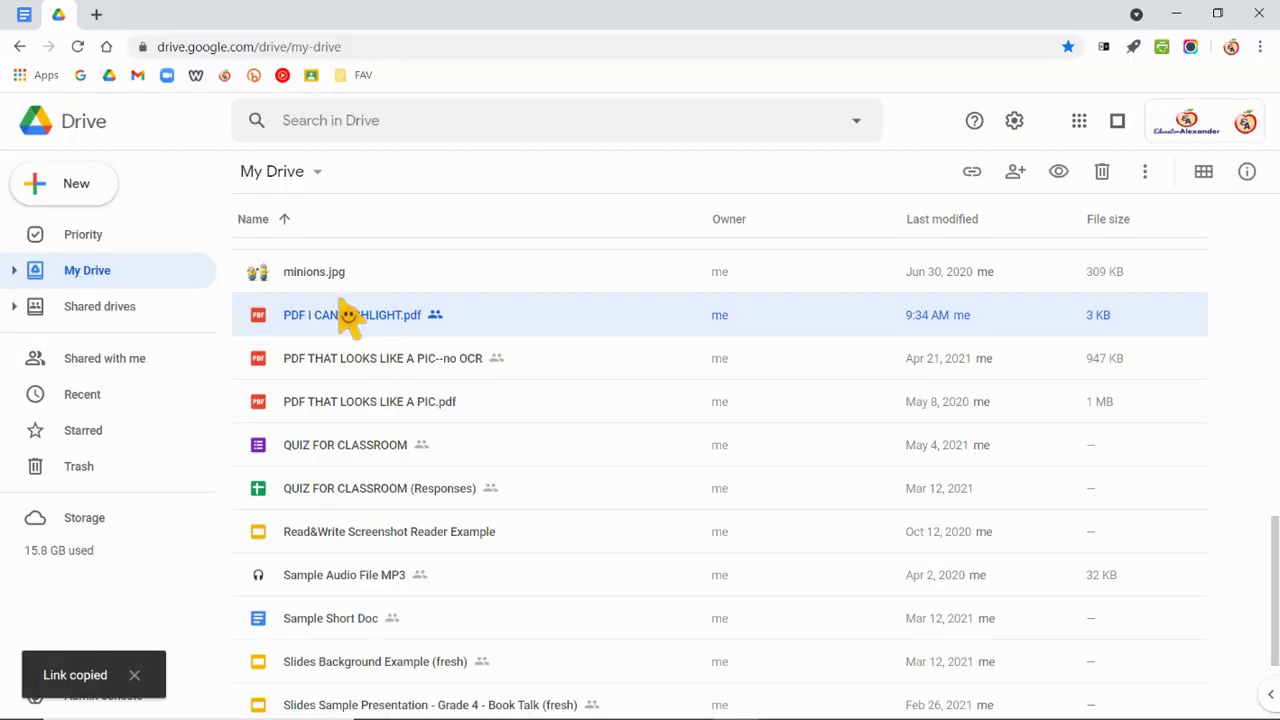
Paste the copied Drive share link into a new Chrome tab's address bar.
{"action": "left_click", "coordinate": [100, 12]}
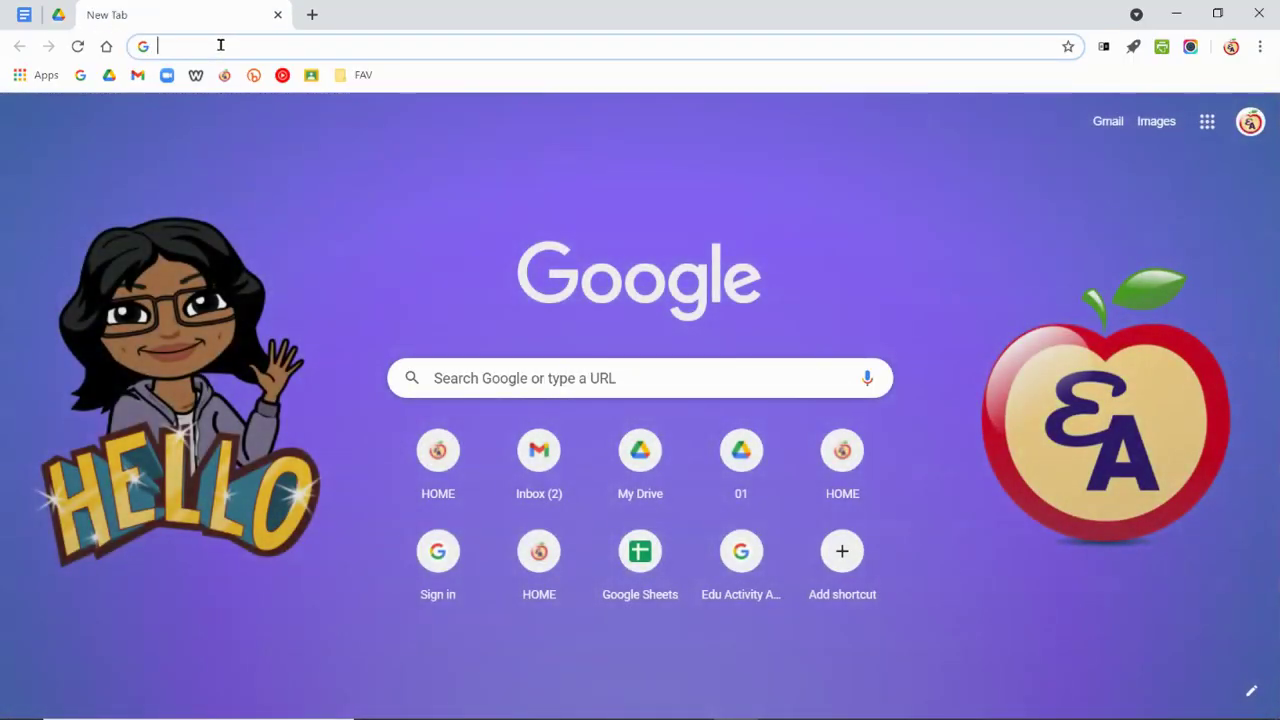
{"action": "right_click", "coordinate": [218, 46]}
{"action": "left_click", "coordinate": [284, 165]}
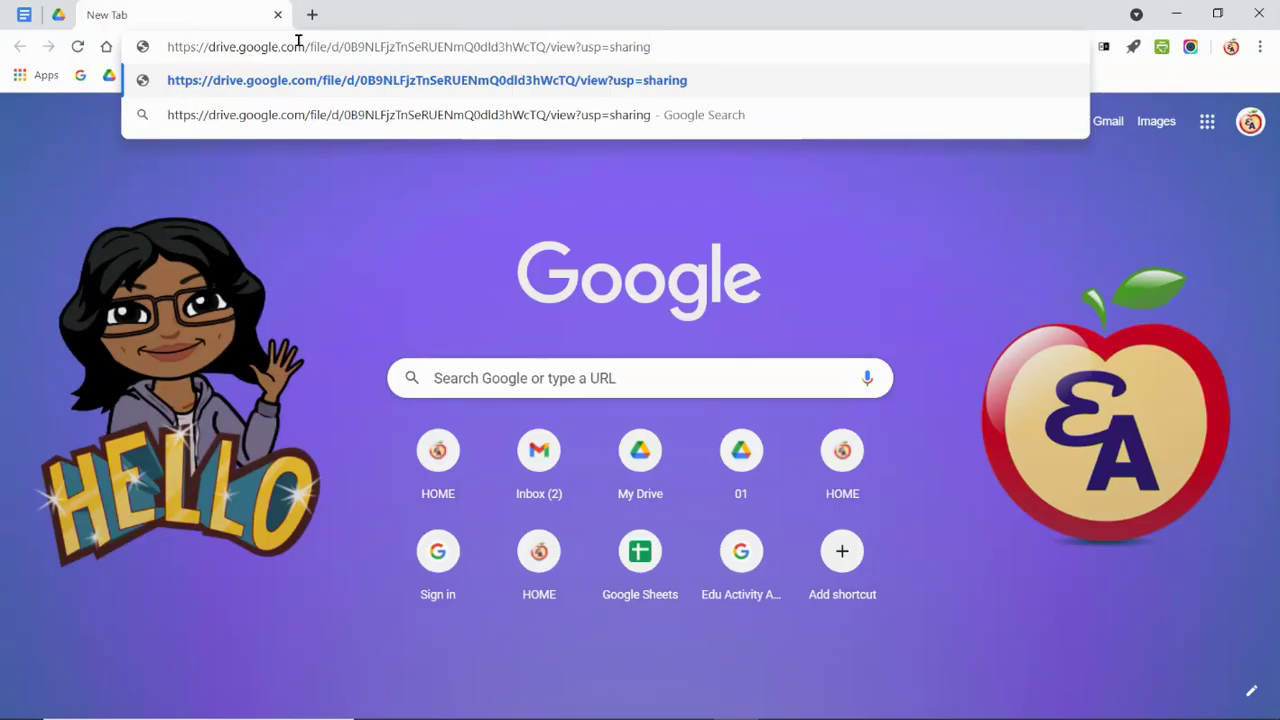
Delete '/view?usp=sharing' and 'file/d/' from the link, leaving domain plus file ID.
{"action": "left_click_drag", "start_coordinate": [306, 46], "coordinate": [167, 46]}
{"action": "left_click_drag", "start_coordinate": [344, 47], "coordinate": [542, 47]}
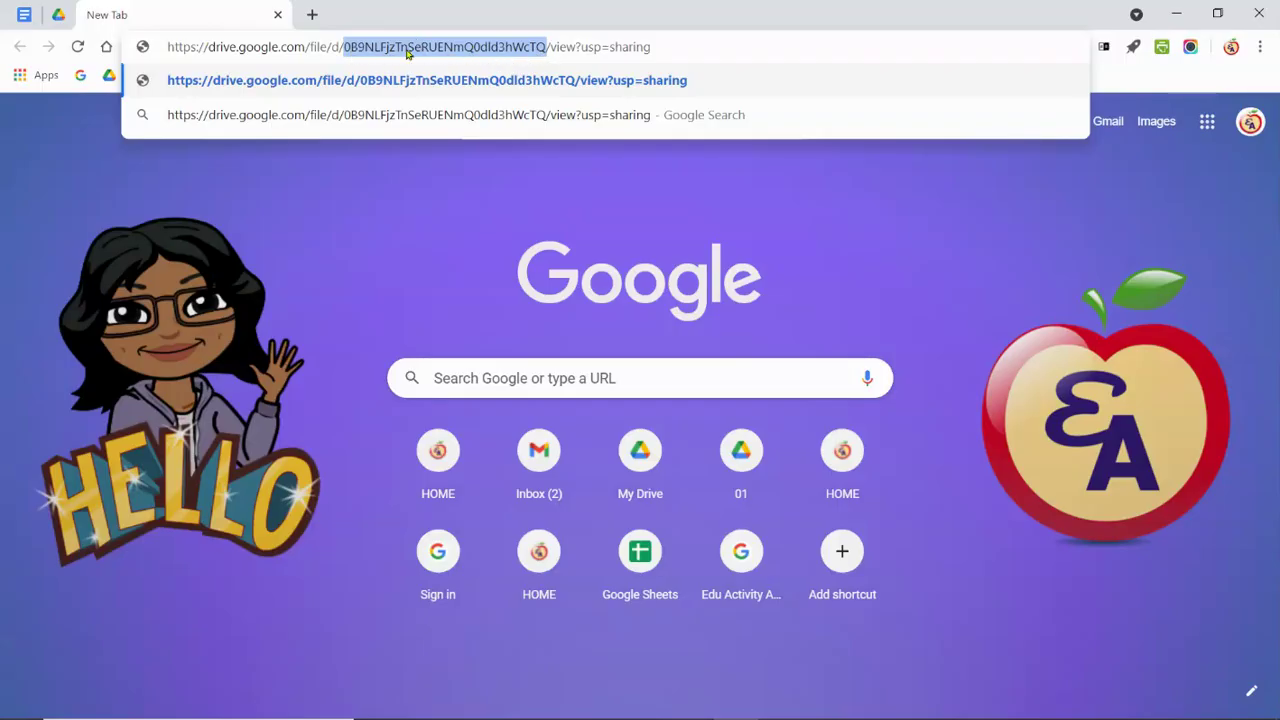
{"action": "left_click_drag", "start_coordinate": [686, 42], "coordinate": [549, 47]}
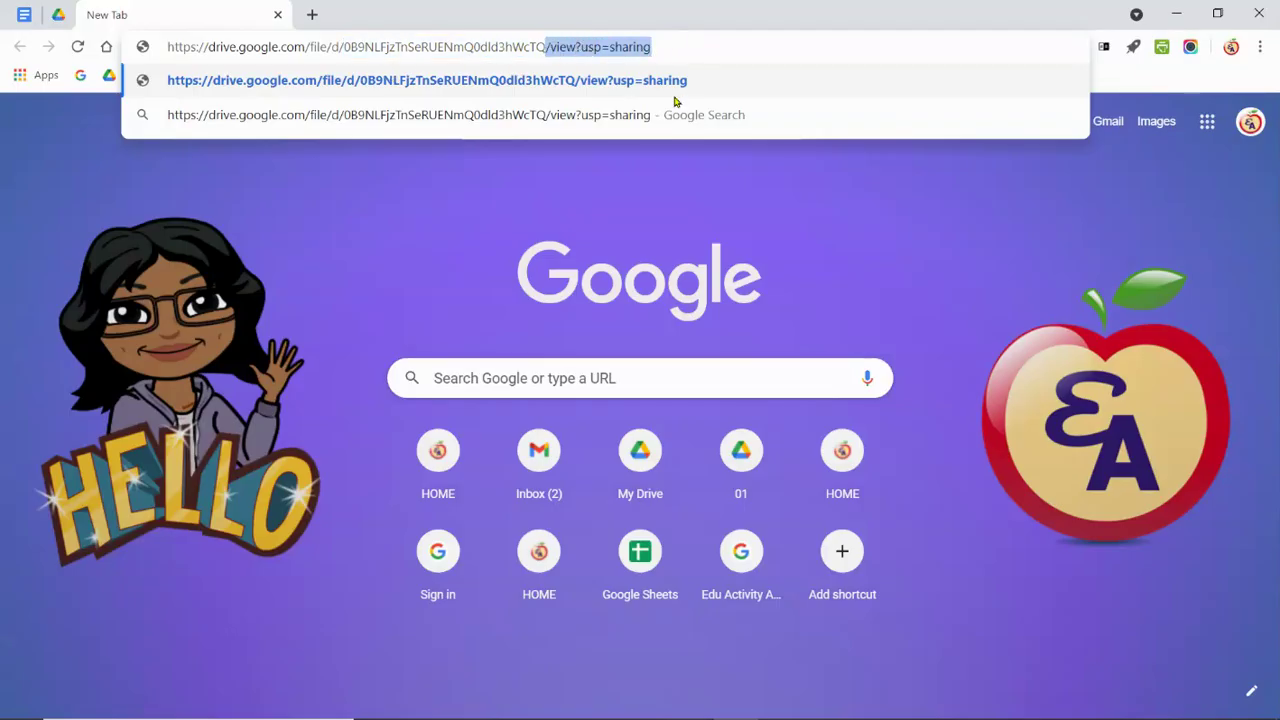
{"action": "key", "text": "BackSpace"}
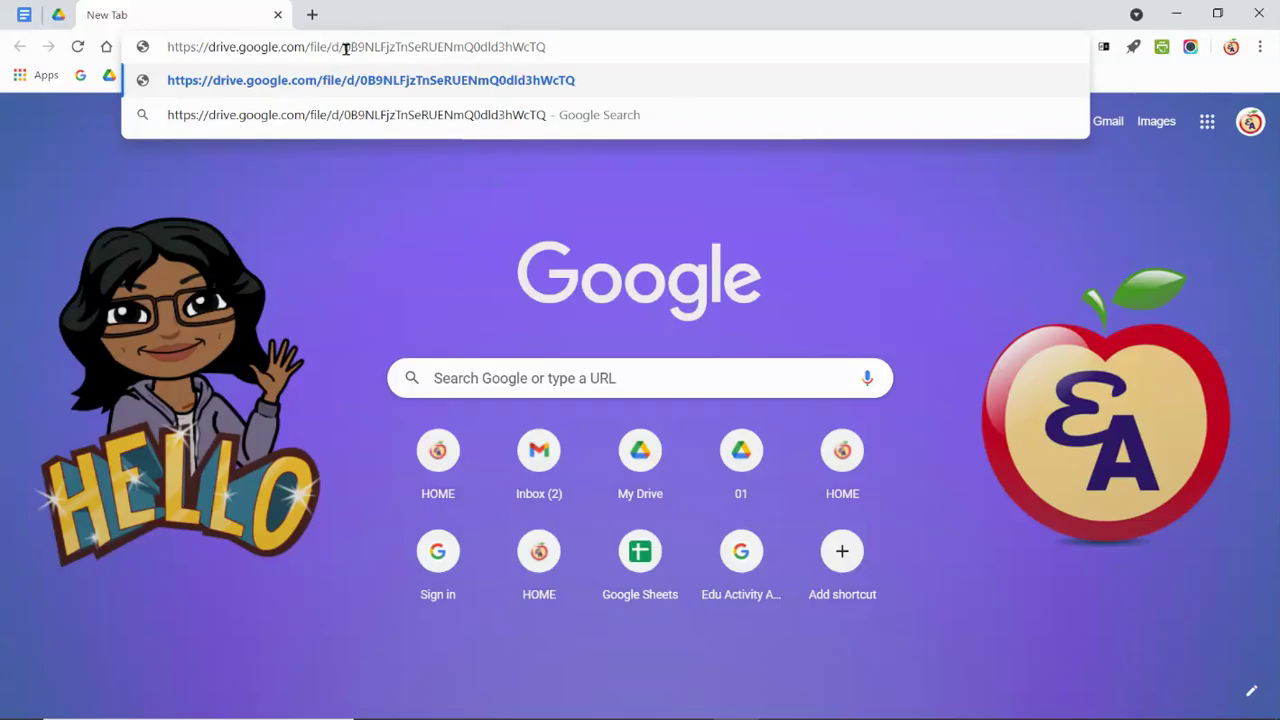
{"action": "left_click_drag", "start_coordinate": [345, 47], "coordinate": [310, 47]}
{"action": "key", "text": "BackSpace"}
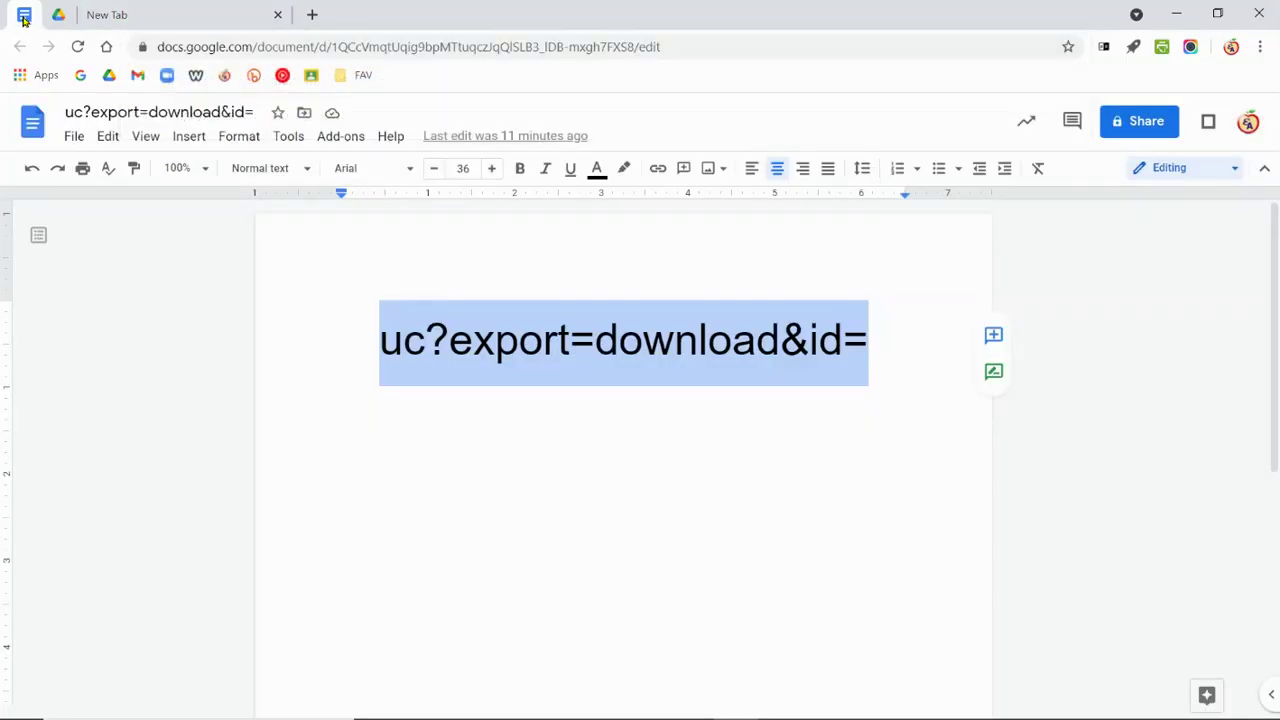
Copy the 'uc?export=download&id=' text from the Google Docs document.
{"action": "left_click", "coordinate": [24, 14]}
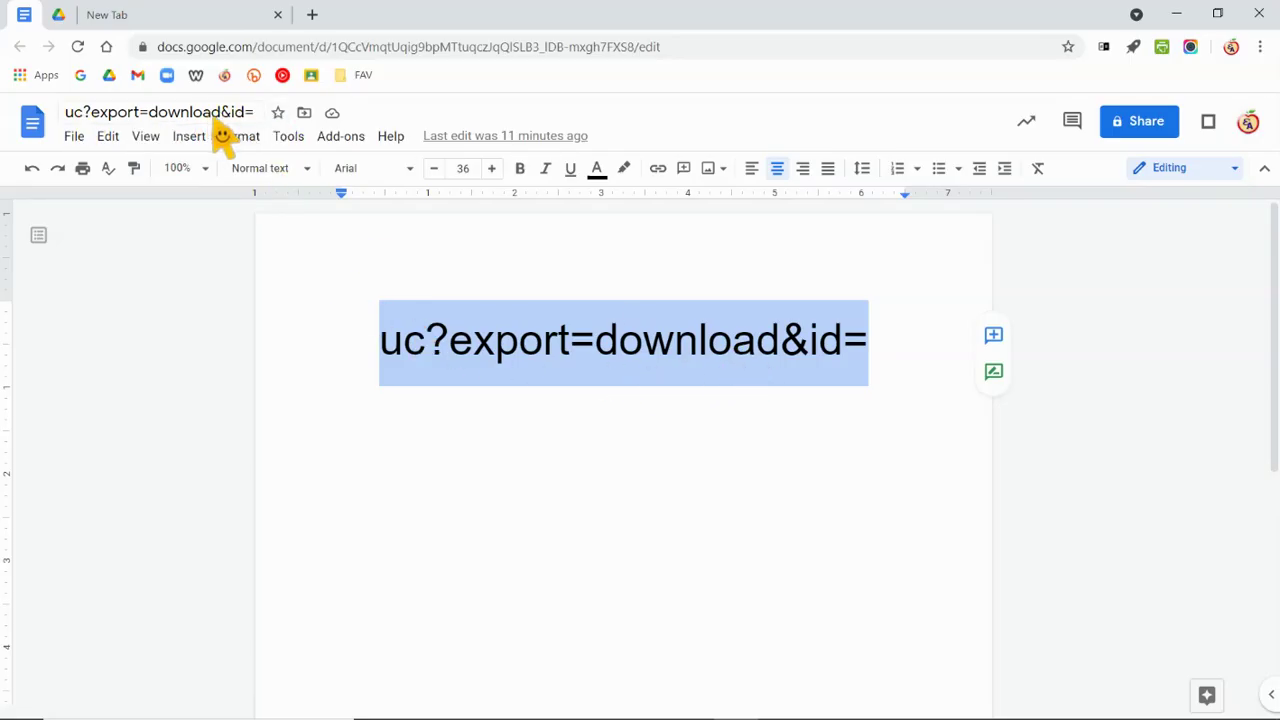
{"action": "right_click", "coordinate": [570, 345]}
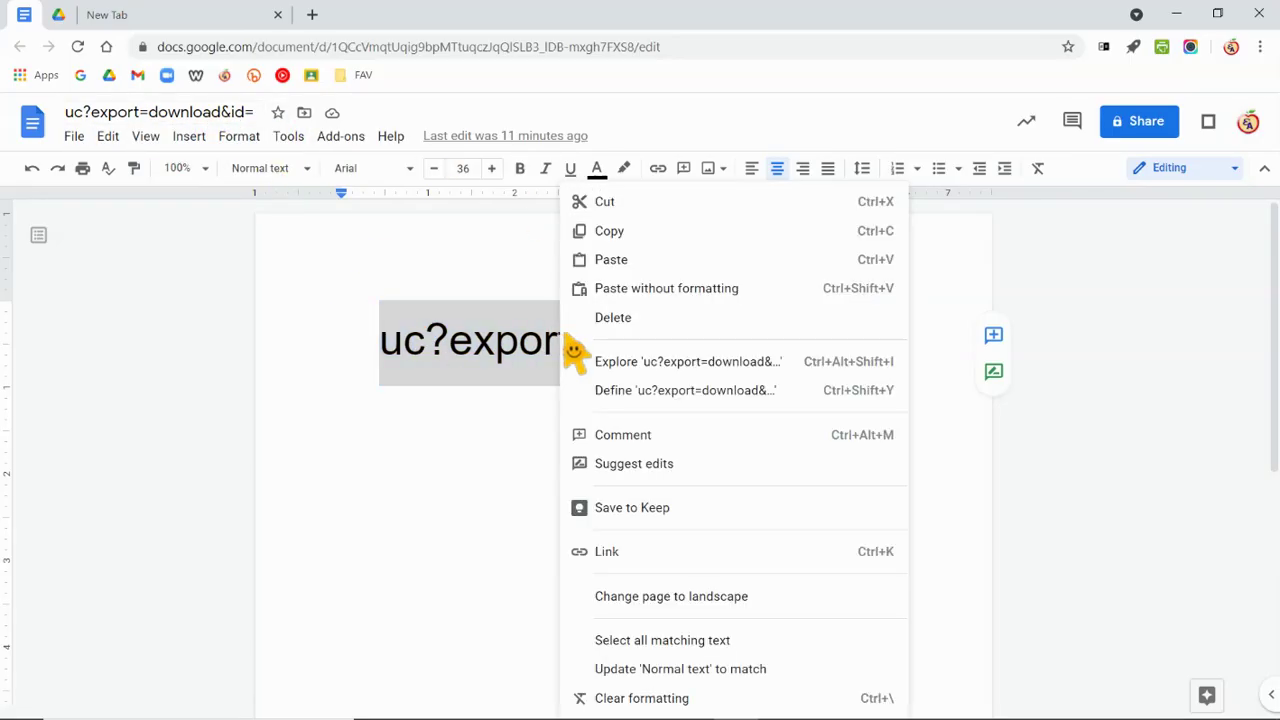
{"action": "left_click", "coordinate": [590, 233]}
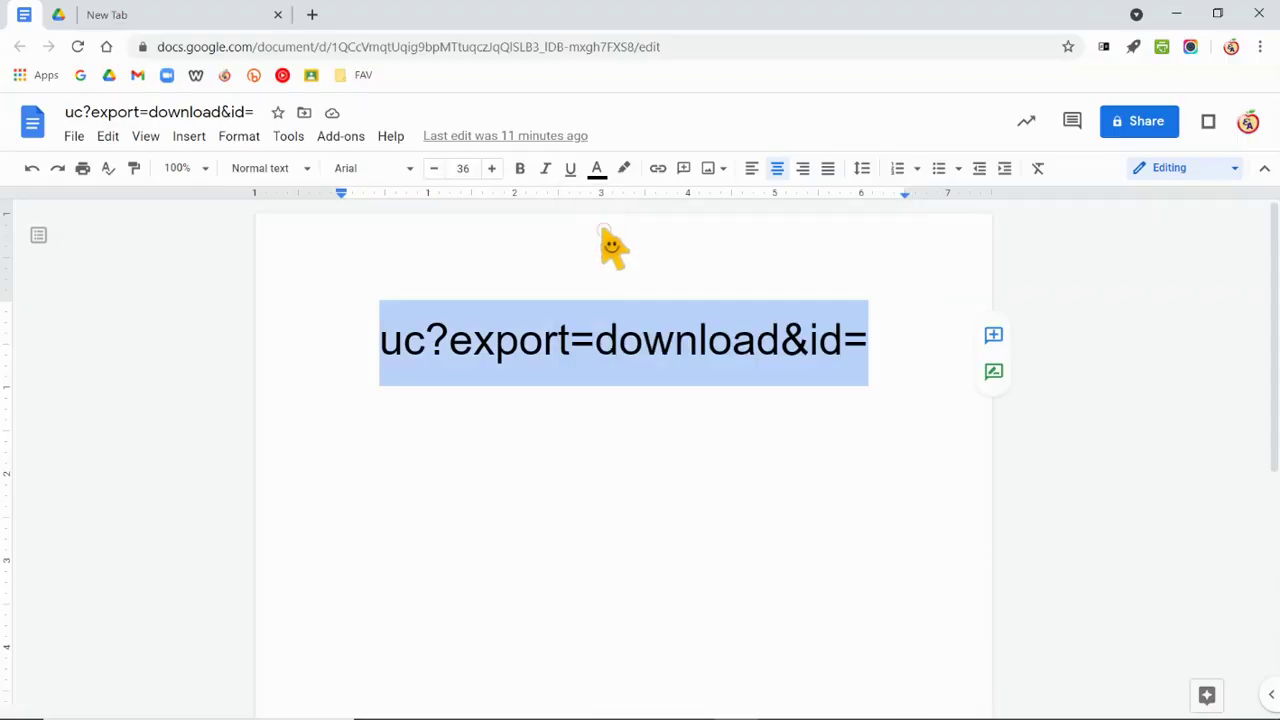
Return to the Chrome tab holding the trimmed Drive link.
{"action": "left_click", "coordinate": [170, 15]}
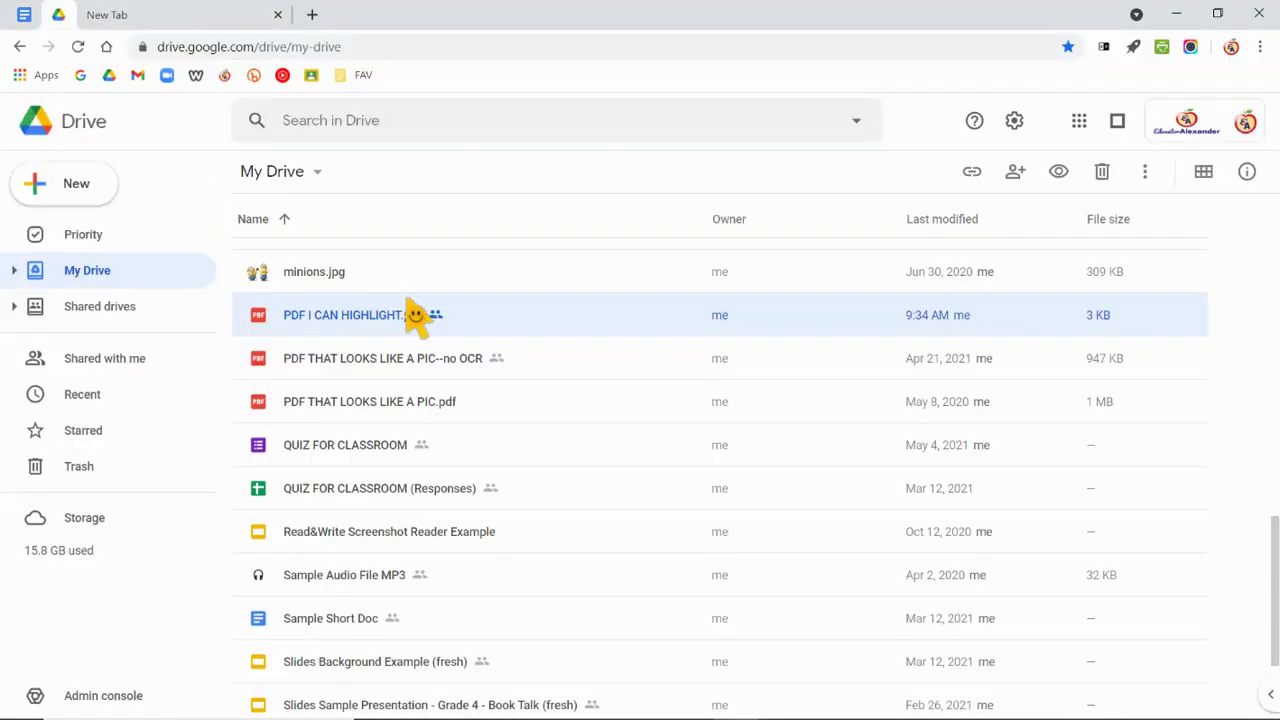
{"action": "left_click", "coordinate": [190, 18]}
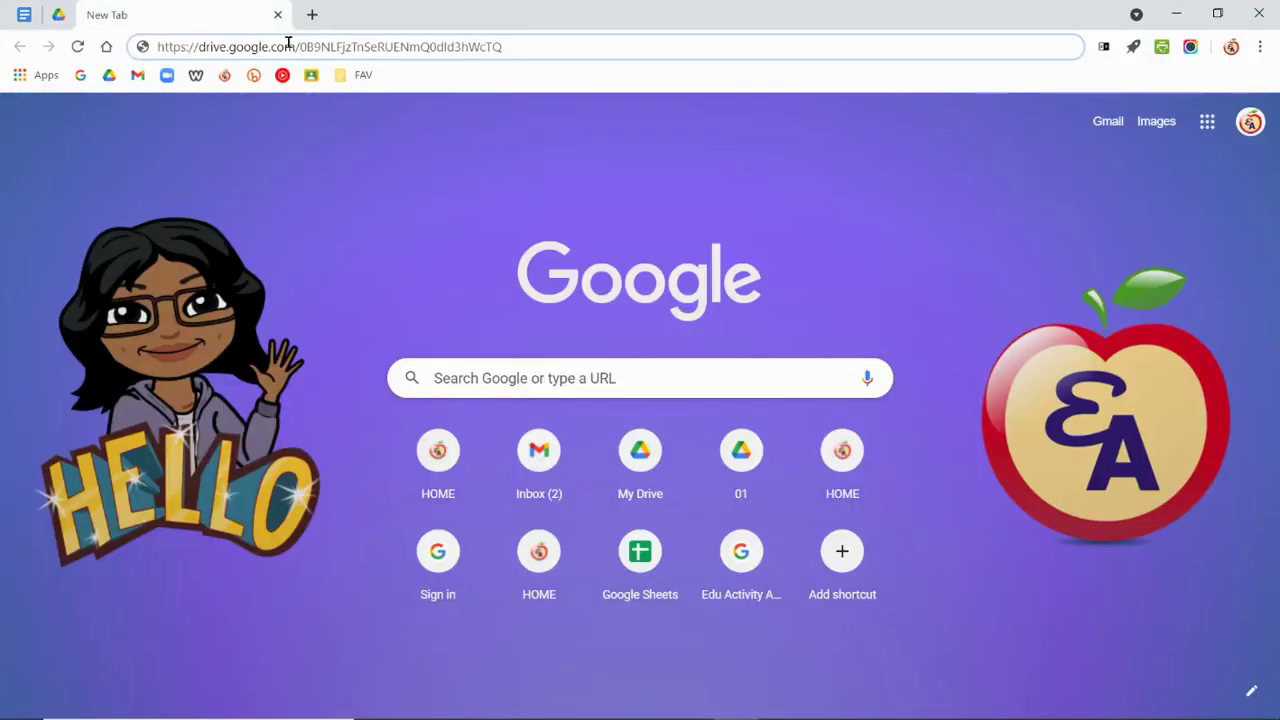
{"action": "left_click", "coordinate": [26, 14]}
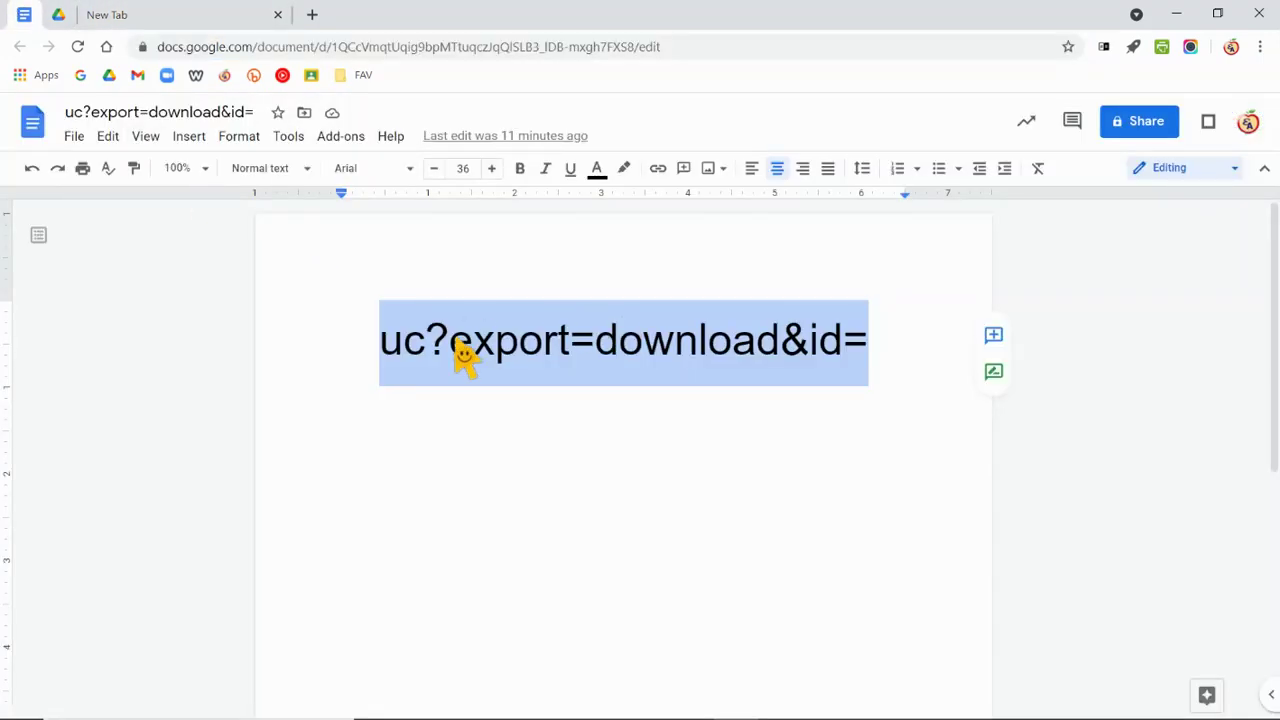
{"action": "left_click", "coordinate": [197, 11]}
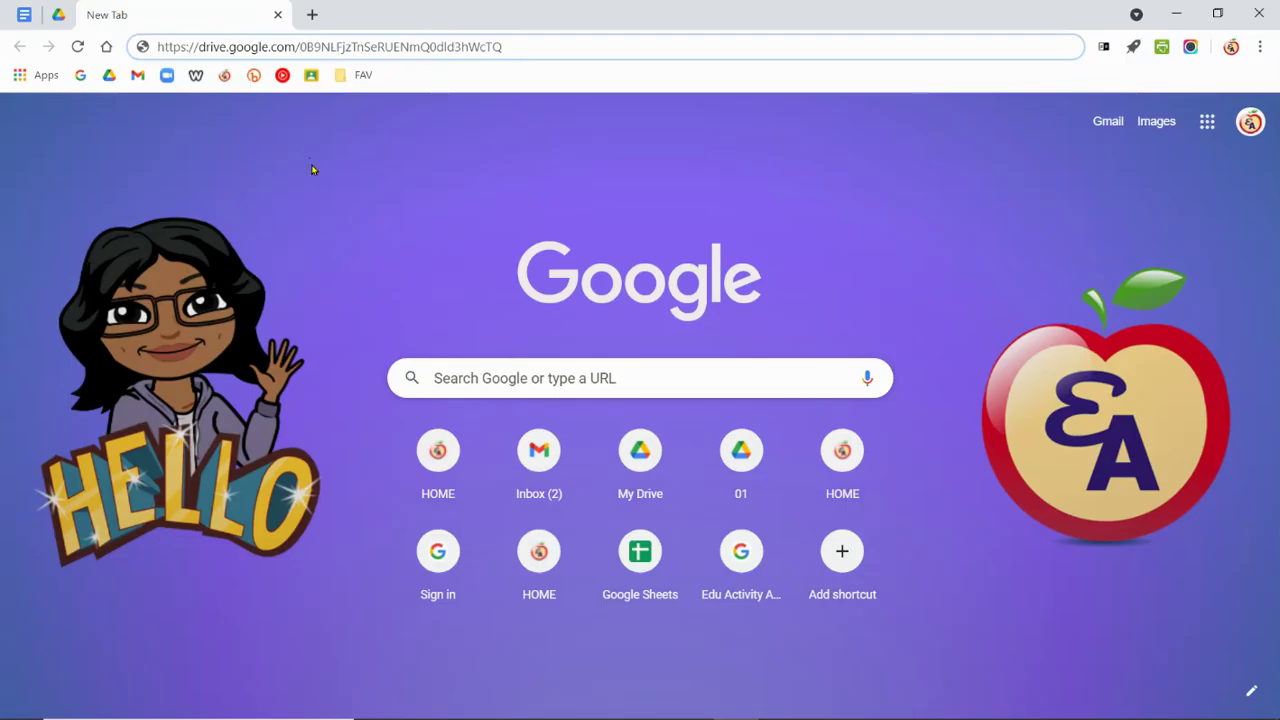
Insert 'uc?export=download&id=' before the file ID and copy the full download URL.
{"action": "type", "text": "uc?export=download&id="}
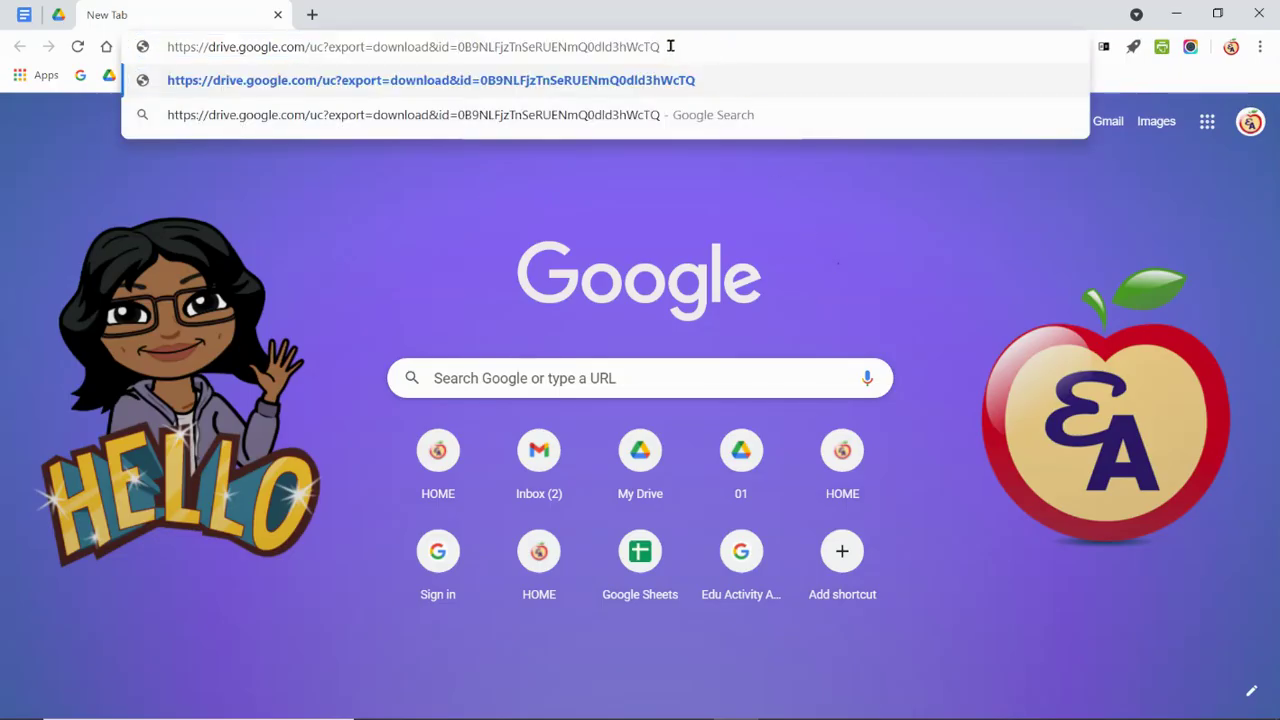
{"action": "left_click_drag", "start_coordinate": [670, 46], "coordinate": [168, 47]}
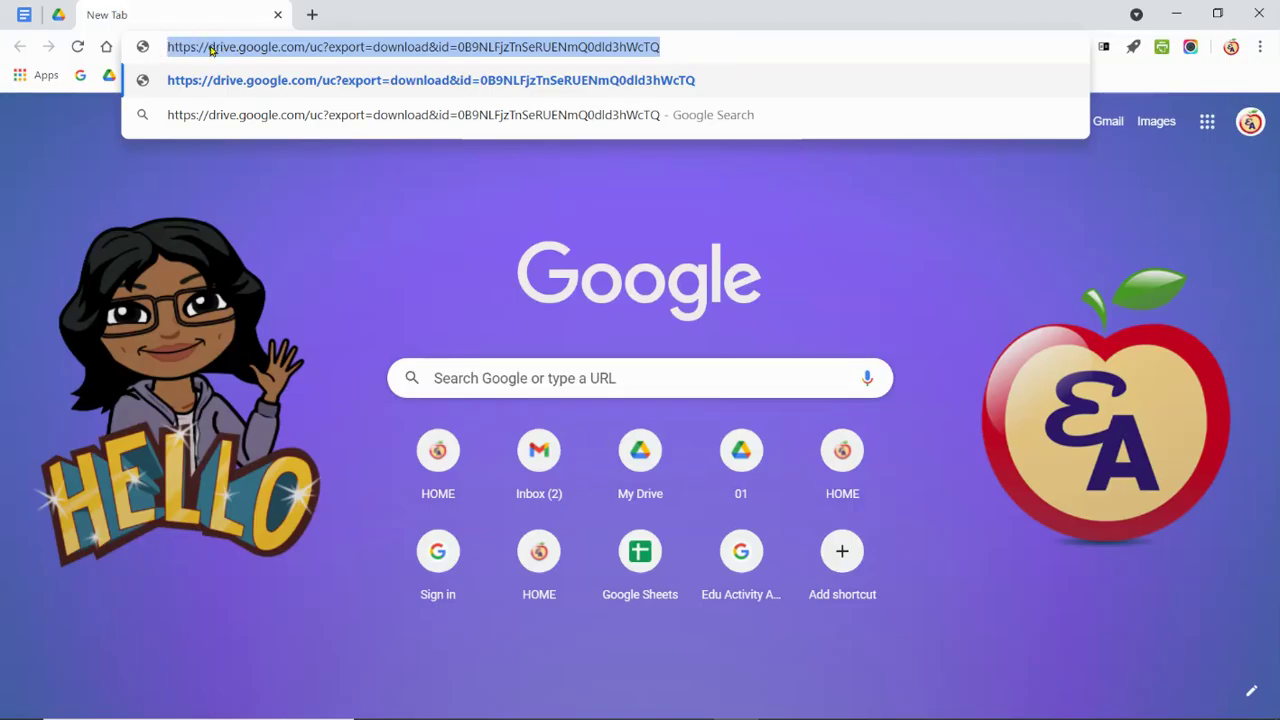
{"action": "right_click", "coordinate": [211, 50]}
{"action": "left_click", "coordinate": [265, 142]}
Paste and open the download URL in a new tab, downloading the PDF.
{"action": "left_click", "coordinate": [309, 14]}
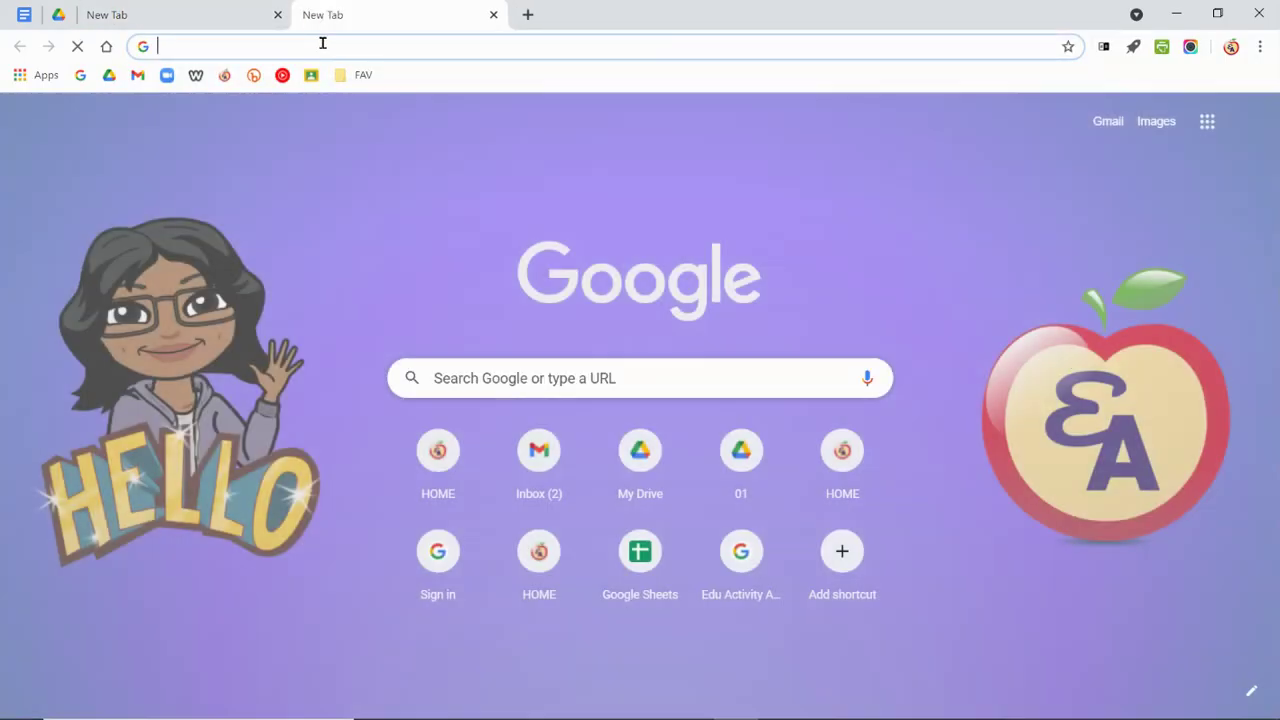
{"action": "right_click", "coordinate": [324, 50]}
{"action": "left_click", "coordinate": [427, 190]}
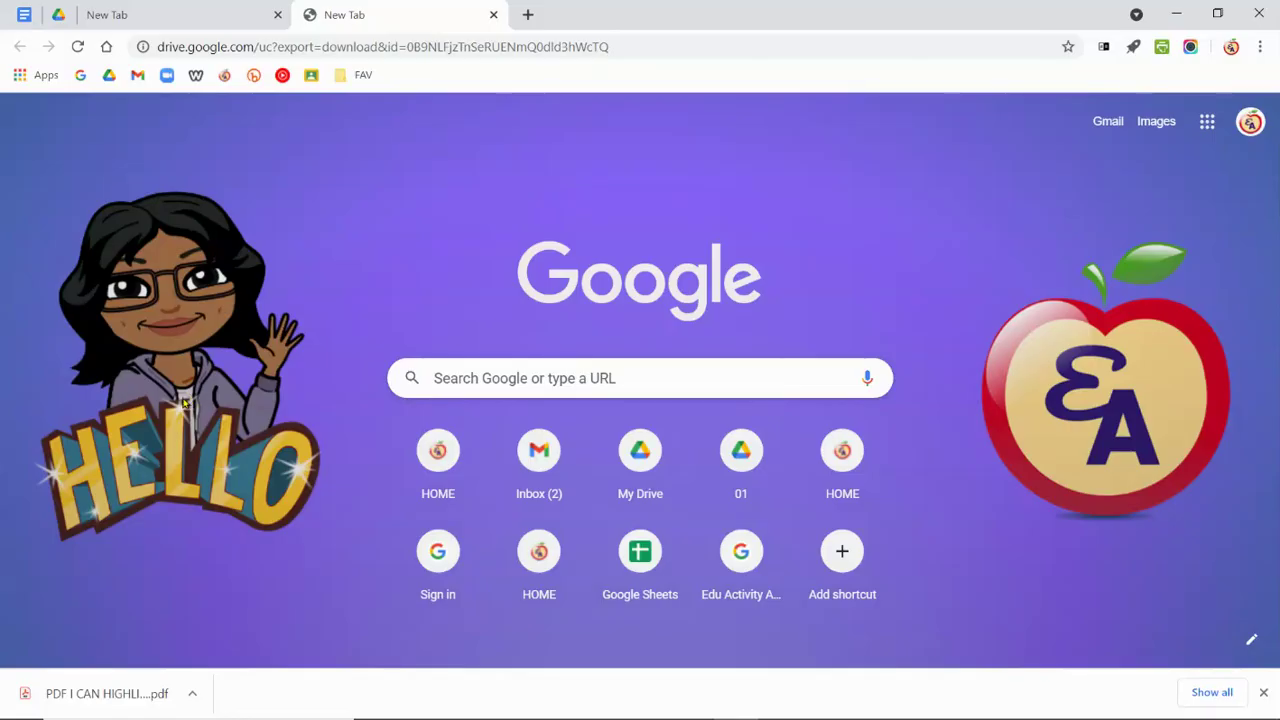
Preview PDF I CAN HIGHLIGHT.pdf again in Drive, then close back to My Drive.
{"action": "left_click", "coordinate": [64, 20]}
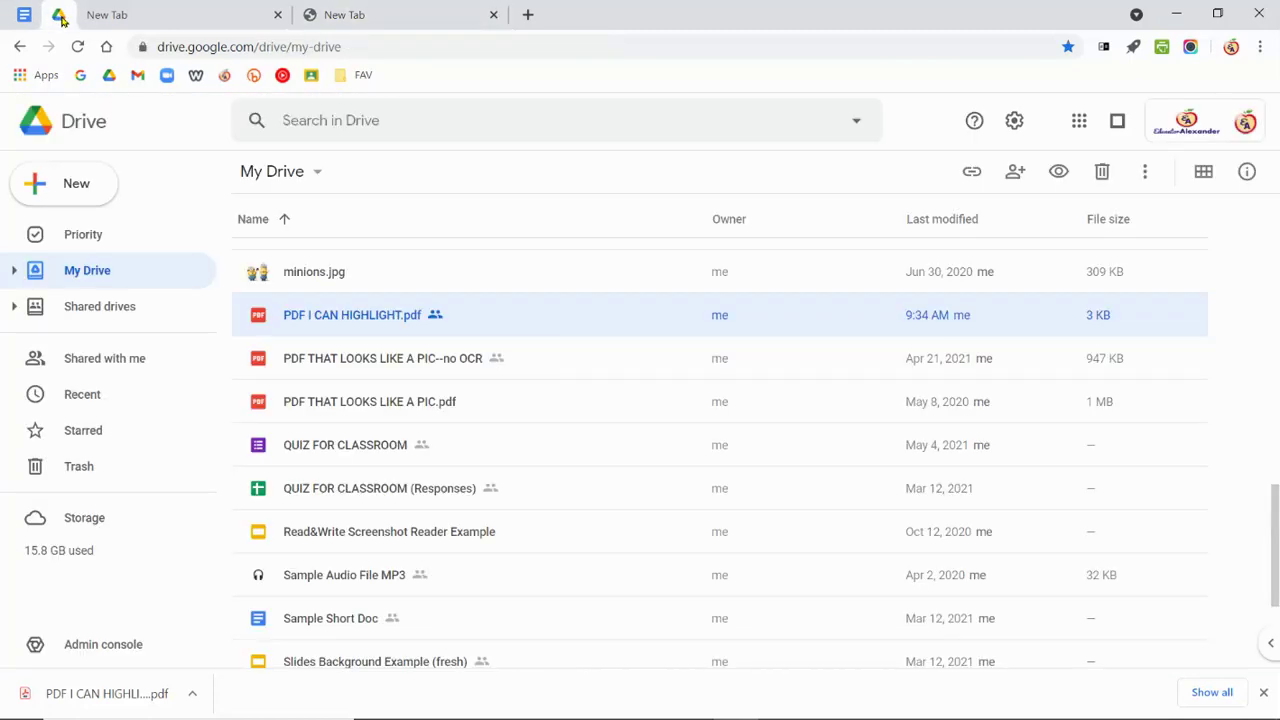
{"action": "double_click", "coordinate": [385, 328]}
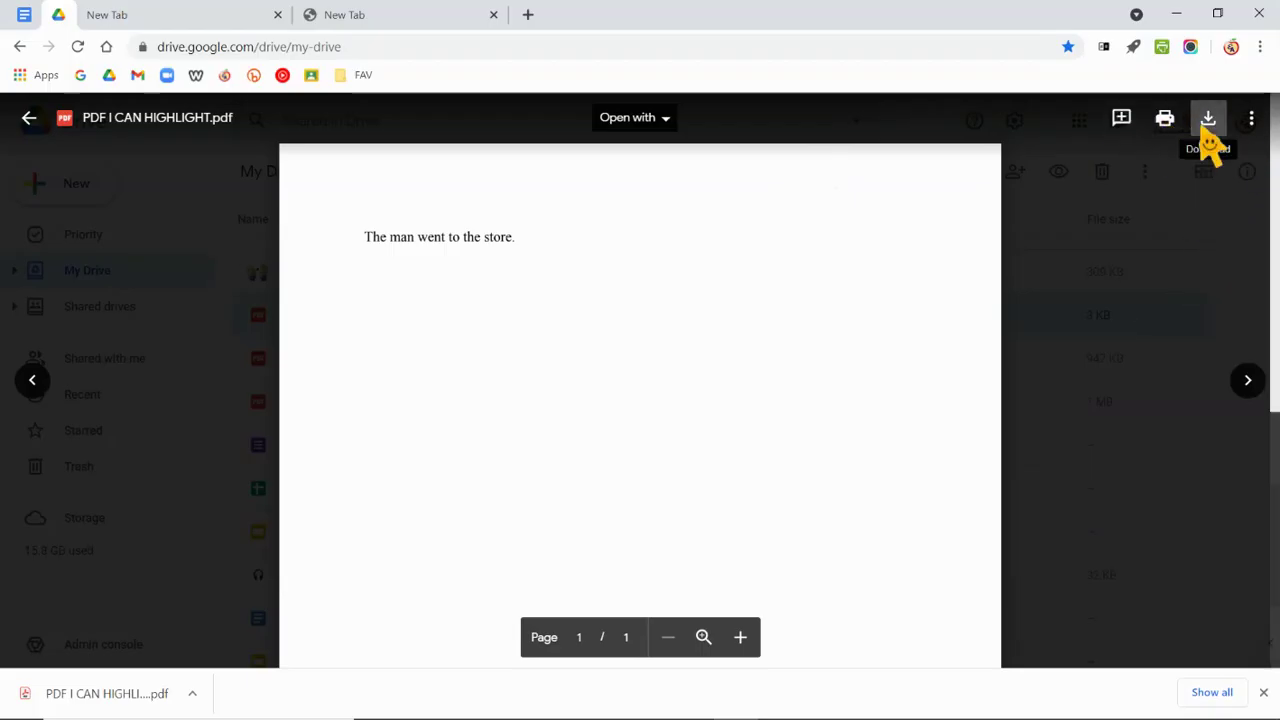
{"action": "left_click", "coordinate": [33, 122]}
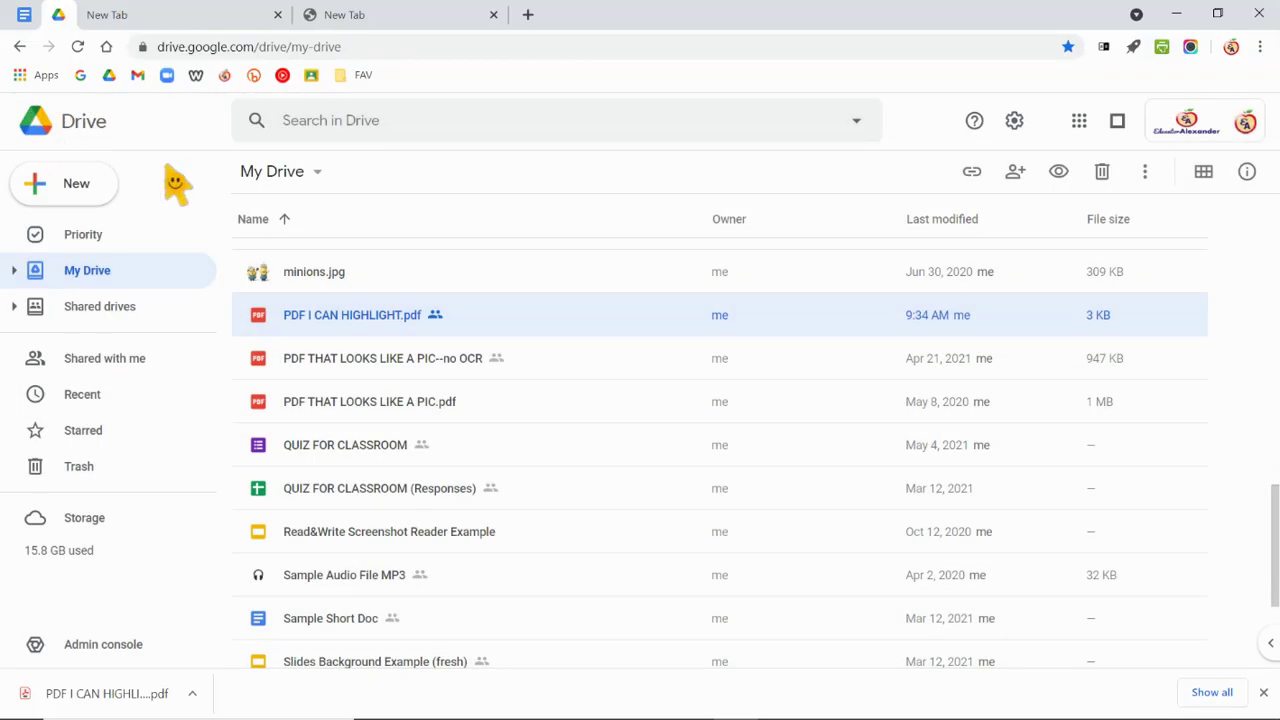